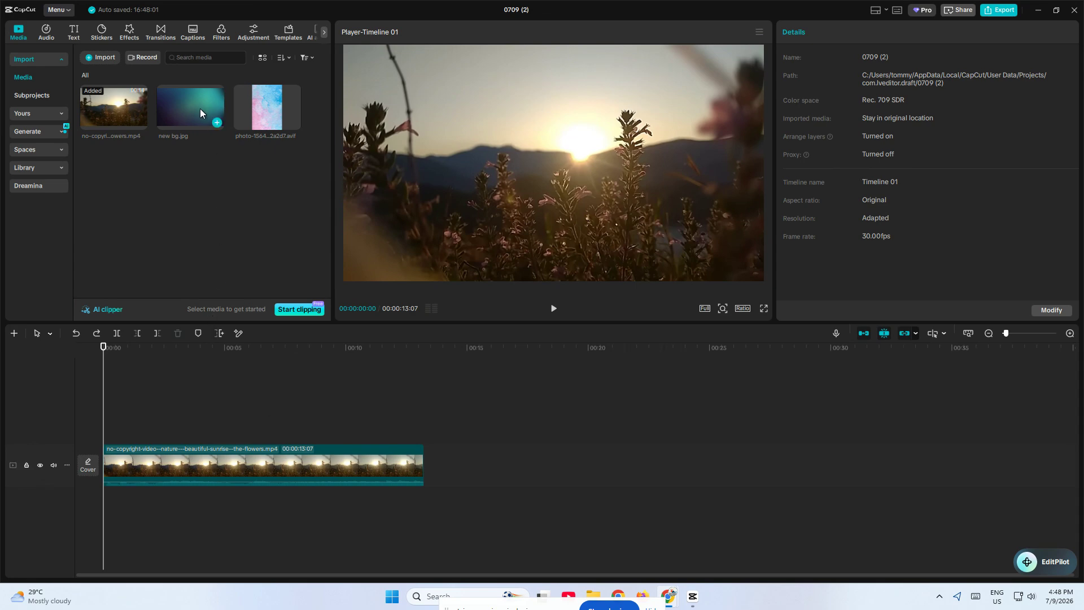
Step: Place new bg.jpg on a track above the flower video from the timeline start and extend it to the video's full length
left_click_drag(179, 101, 104, 428)
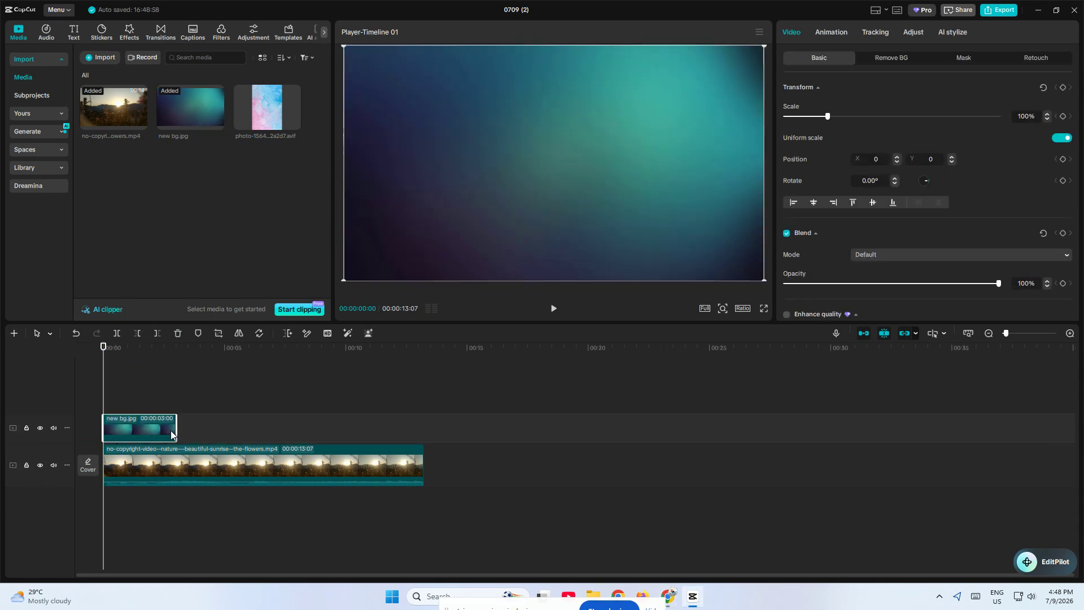
left_click_drag(177, 430, 425, 429)
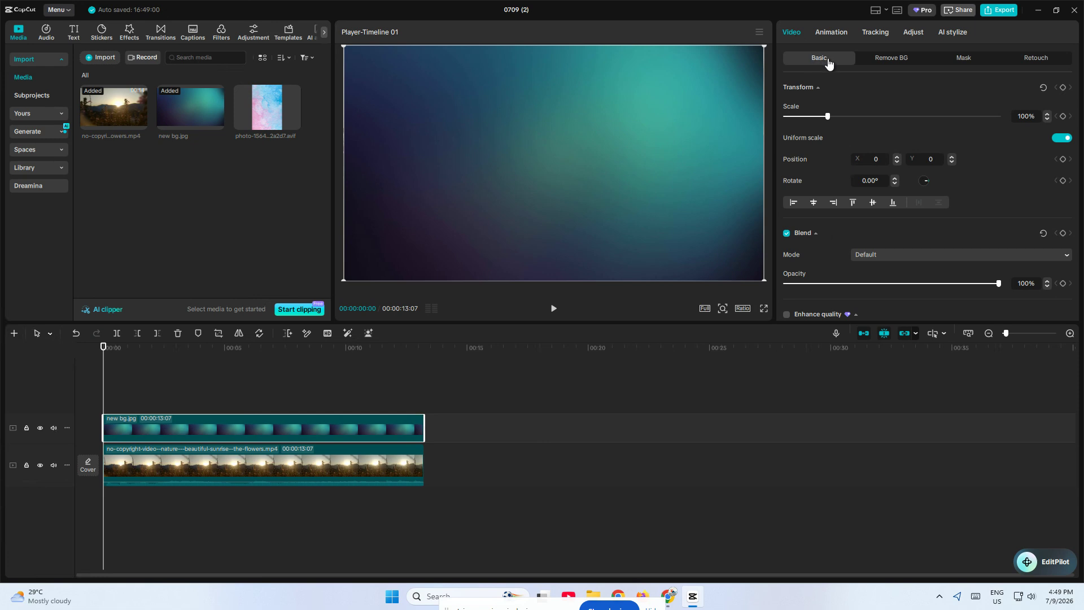
Step: Try the Screen, Darken, Overlay and Hard light blend modes on the new bg.jpg clip
scroll(836, 118, "down", 2)
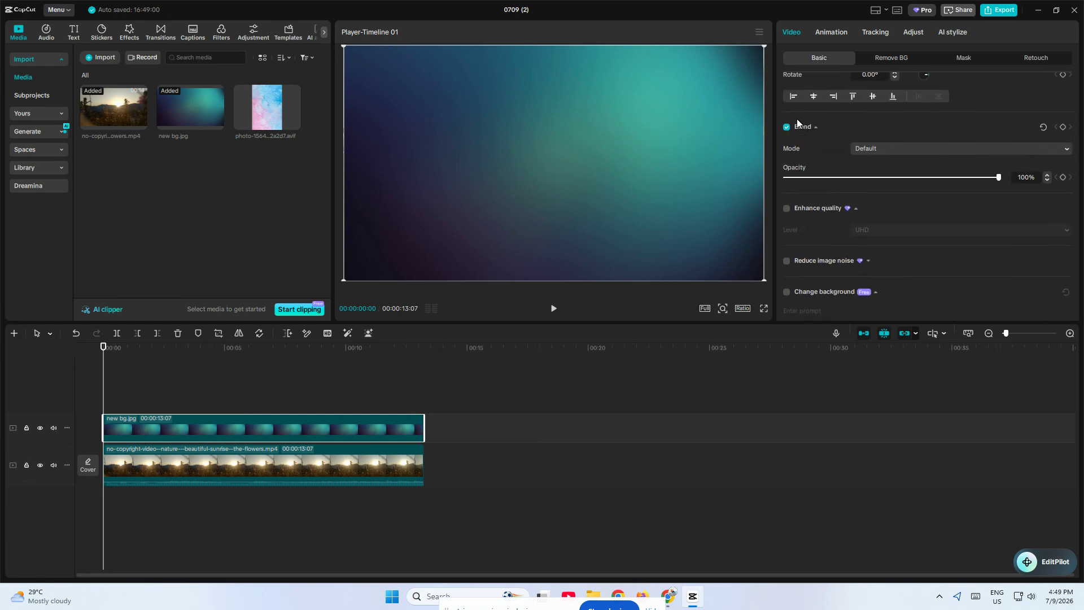
left_click(870, 150)
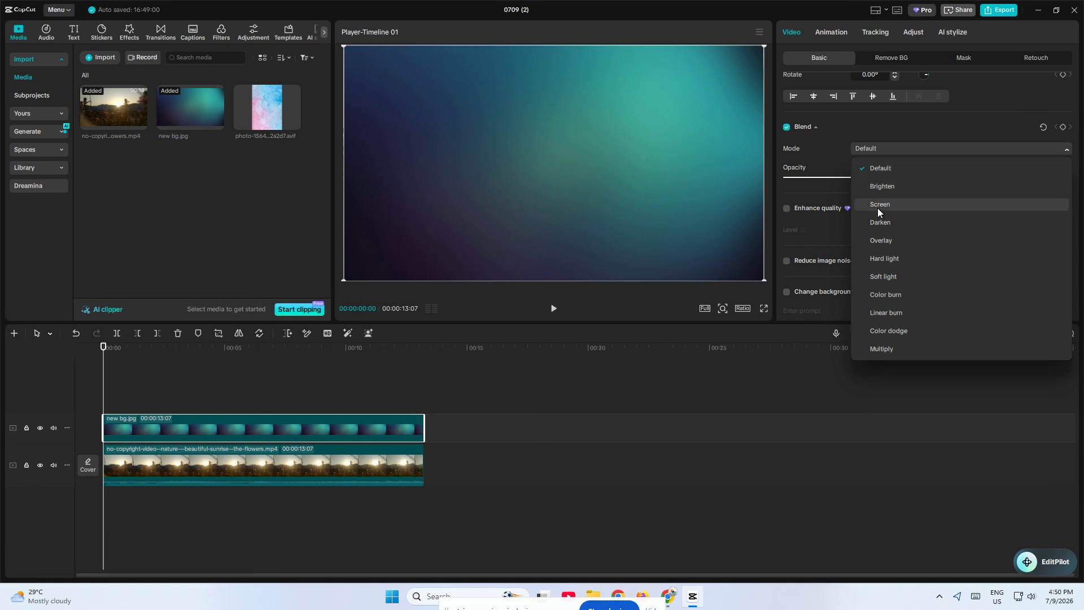
left_click(878, 206)
left_click(888, 149)
left_click(885, 187)
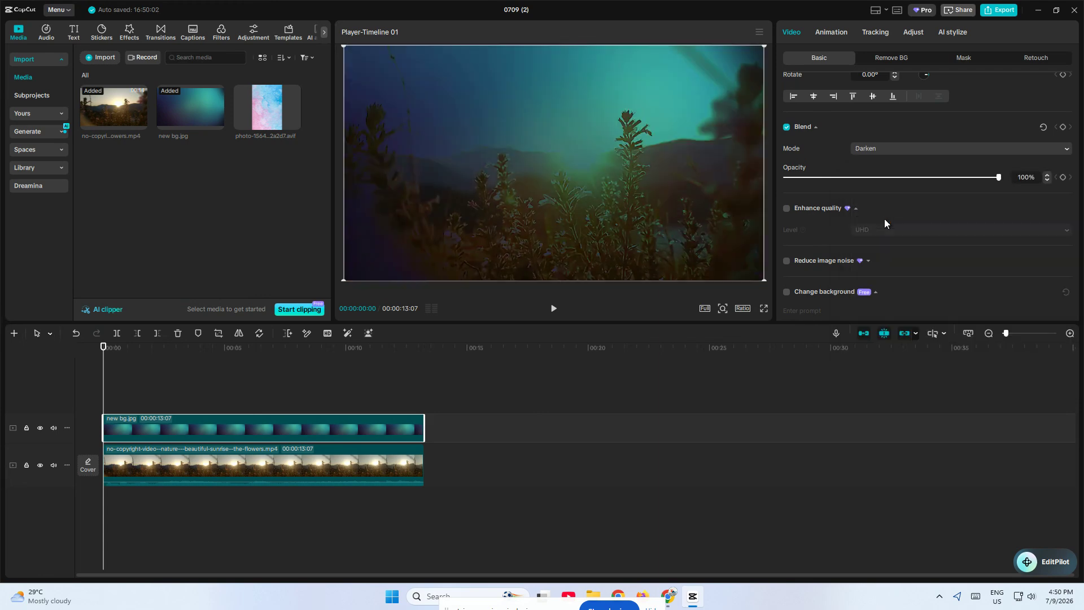
left_click(887, 149)
left_click(882, 225)
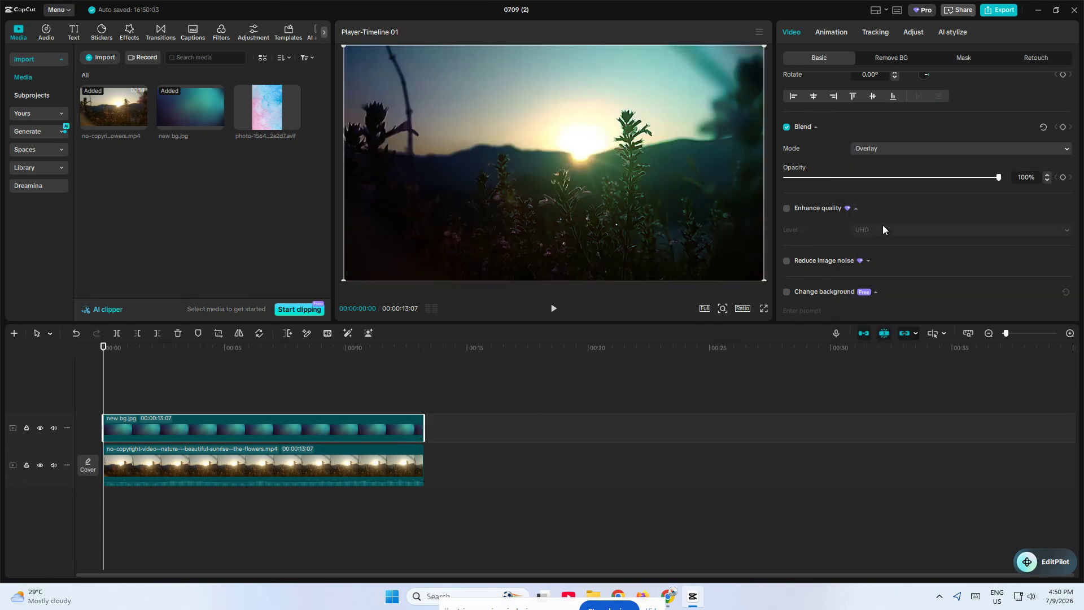
left_click(892, 152)
left_click(889, 256)
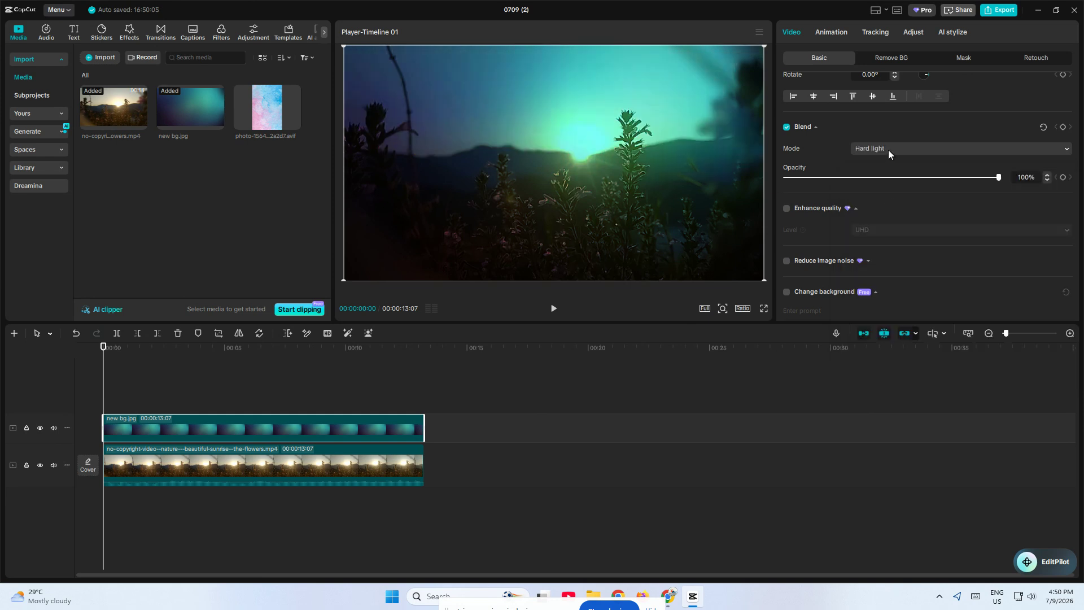
Step: Blend the background image over the video in Soft light mode at 85% opacity
left_click(888, 150)
left_click(886, 268)
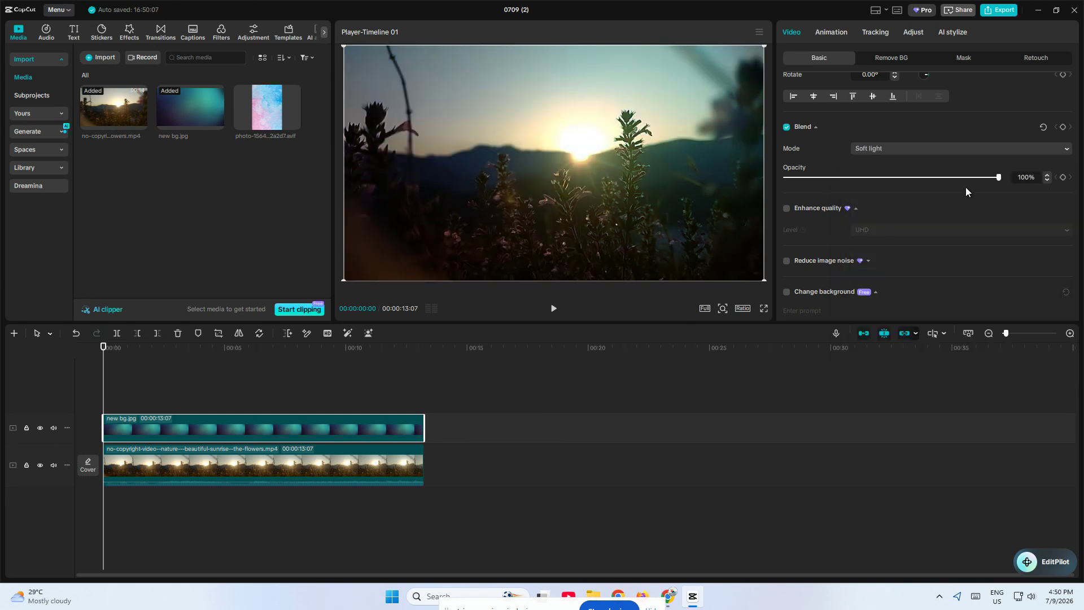
mouse_move(988, 182)
left_mouse_down()
mouse_move(952, 180)
mouse_move(967, 182)
left_mouse_up()
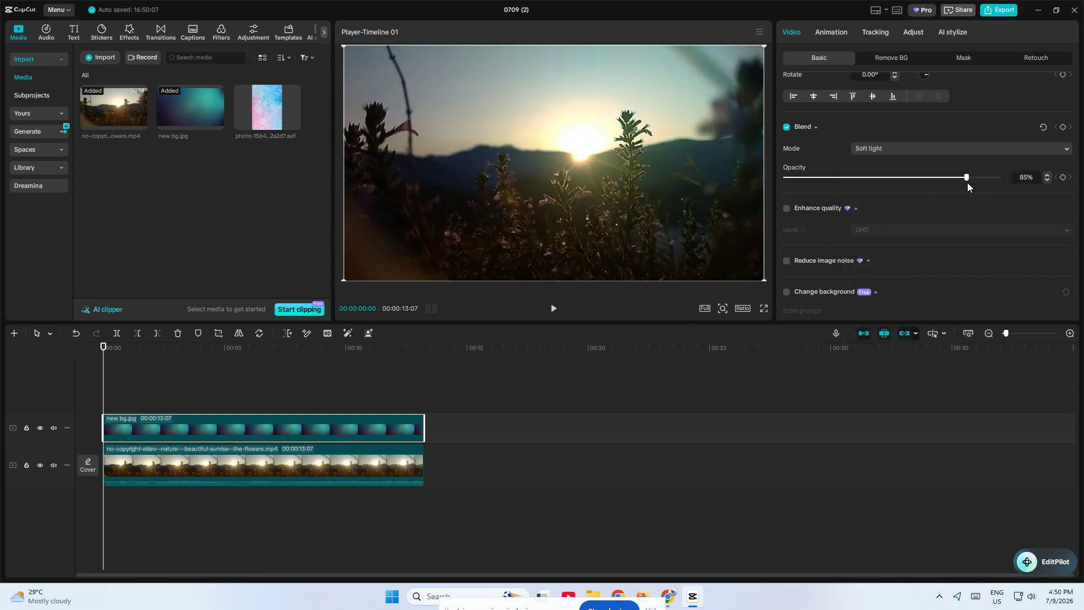
Step: Try the Color burn, Linear burn and Color dodge blend modes on the background image
left_click(948, 149)
left_click(890, 293)
left_click(893, 149)
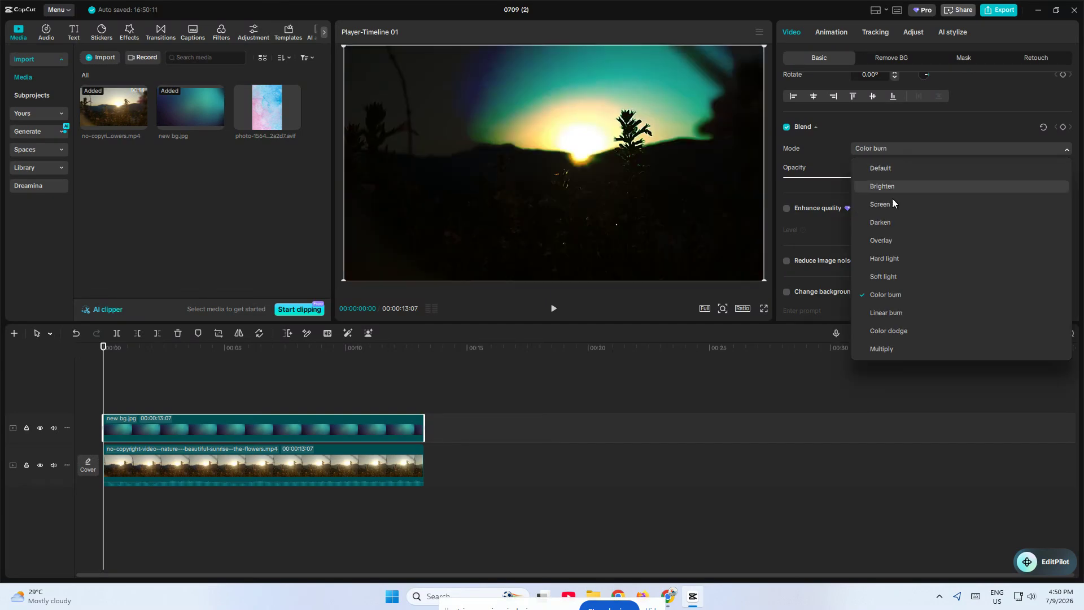
left_click(882, 312)
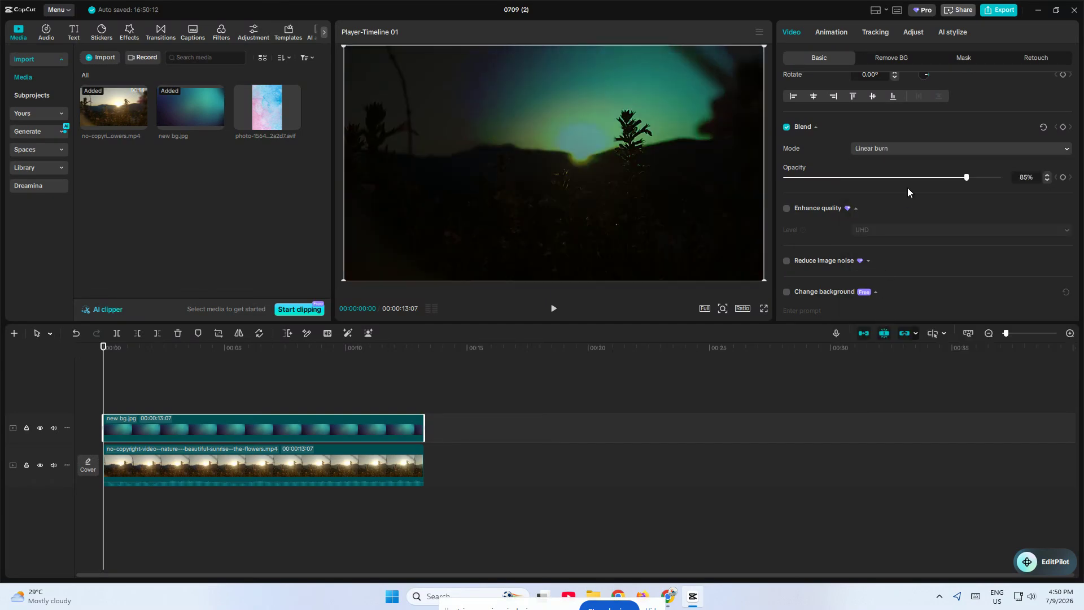
left_click(895, 152)
left_click(877, 328)
Step: Switch the background image's blend mode to Multiply and lower its opacity to 64%
left_click(896, 147)
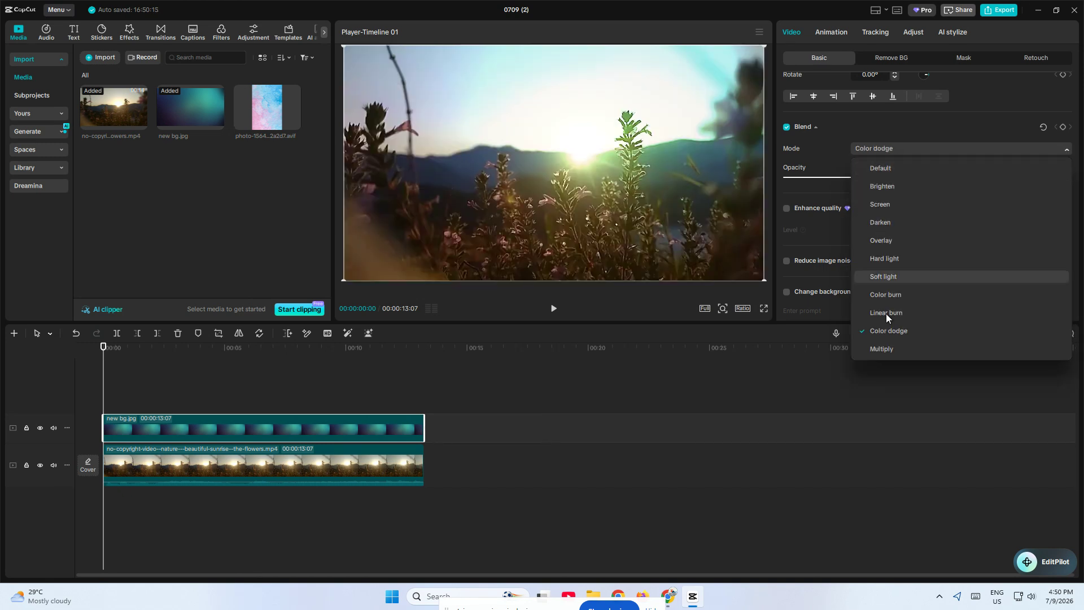
left_click(893, 347)
left_click_drag(966, 177, 922, 179)
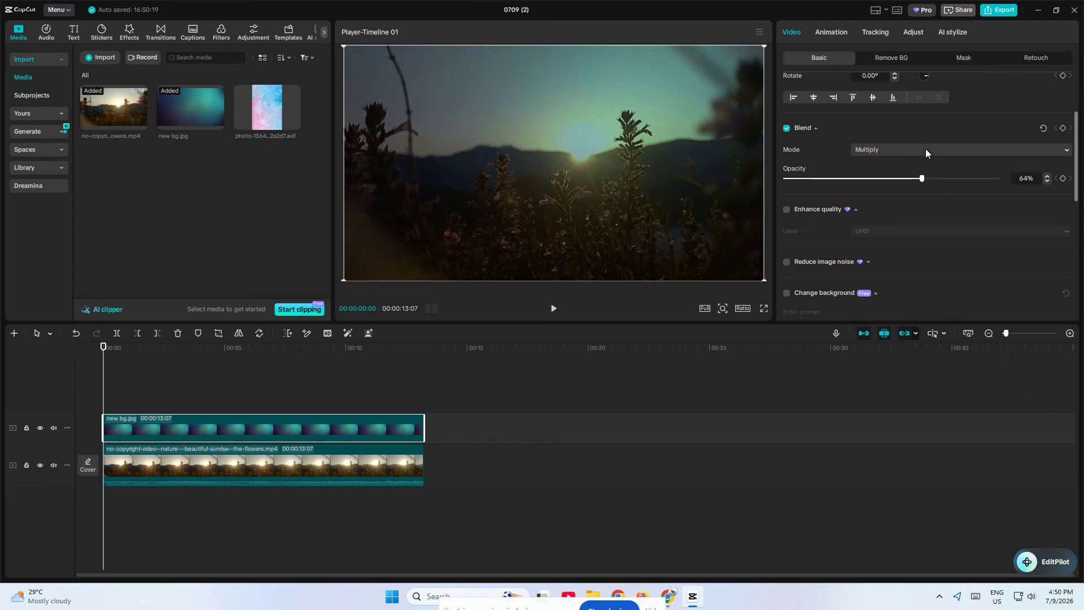
Step: Change the image clip's blend mode to Color dodge and reduce its opacity to 54%
left_click(898, 150)
left_click(880, 332)
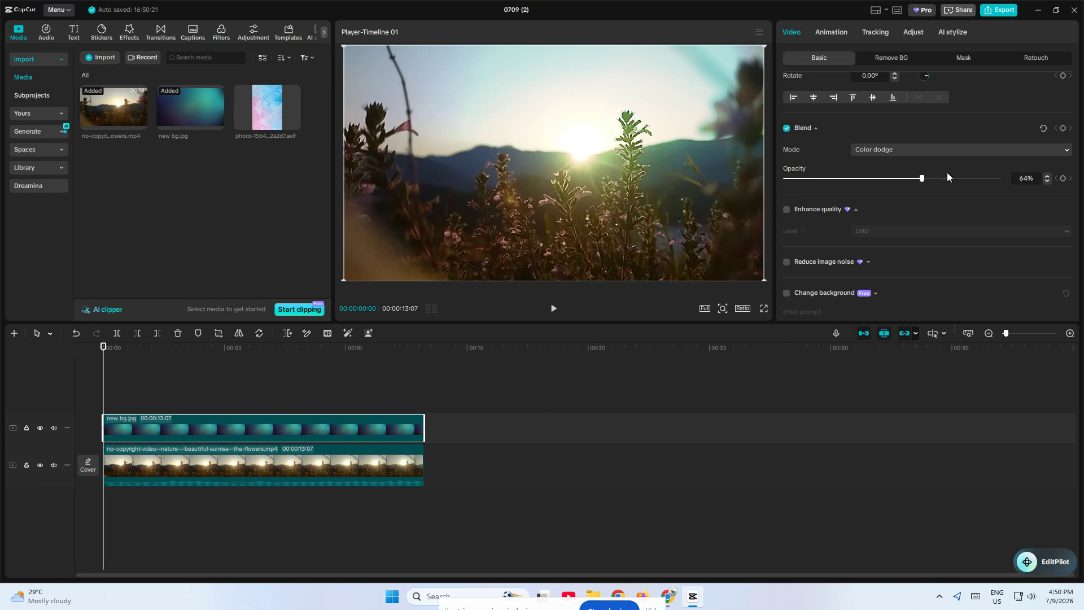
mouse_move(923, 180)
left_mouse_down()
mouse_move(884, 179)
mouse_move(901, 180)
left_mouse_up()
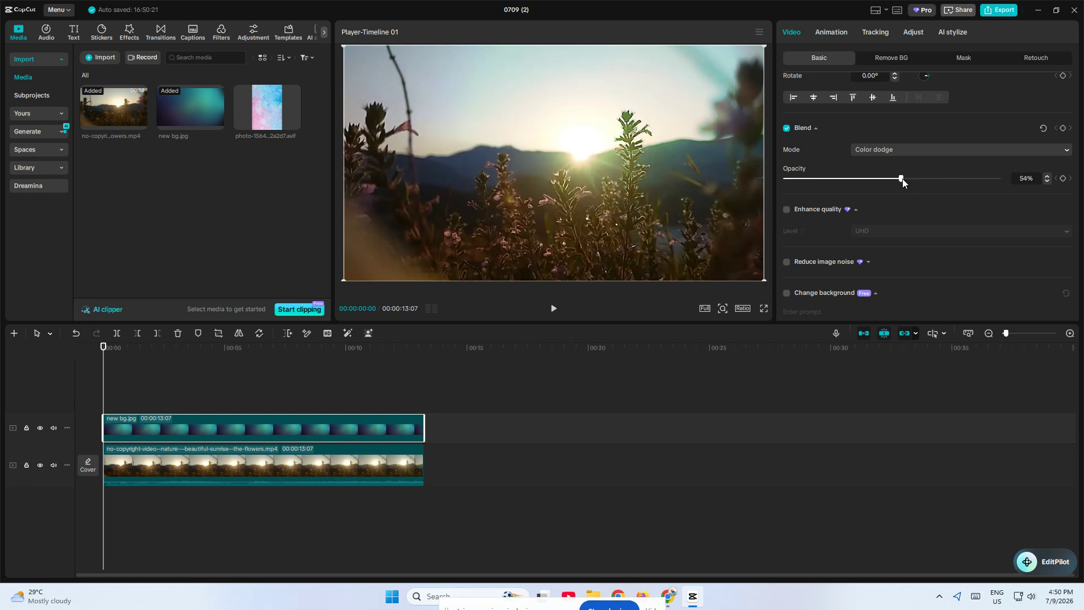
Step: Set the image clip's blend mode to Screen with 50% opacity and play back the blended video
left_click(908, 150)
left_click(899, 211)
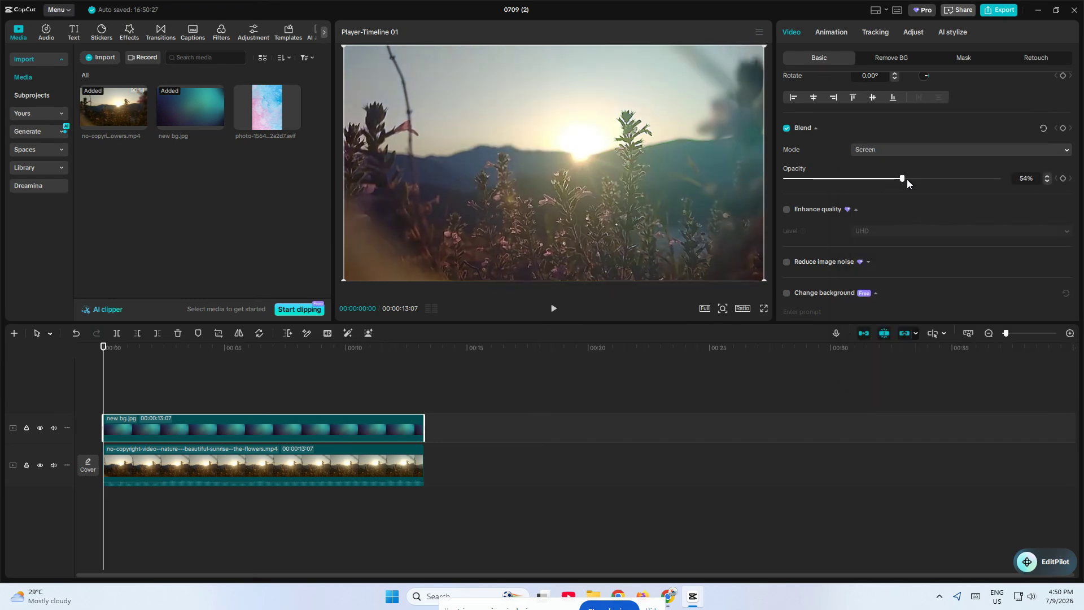
mouse_move(907, 179)
left_mouse_down()
mouse_move(922, 182)
mouse_move(893, 178)
left_mouse_up()
left_click(552, 308)
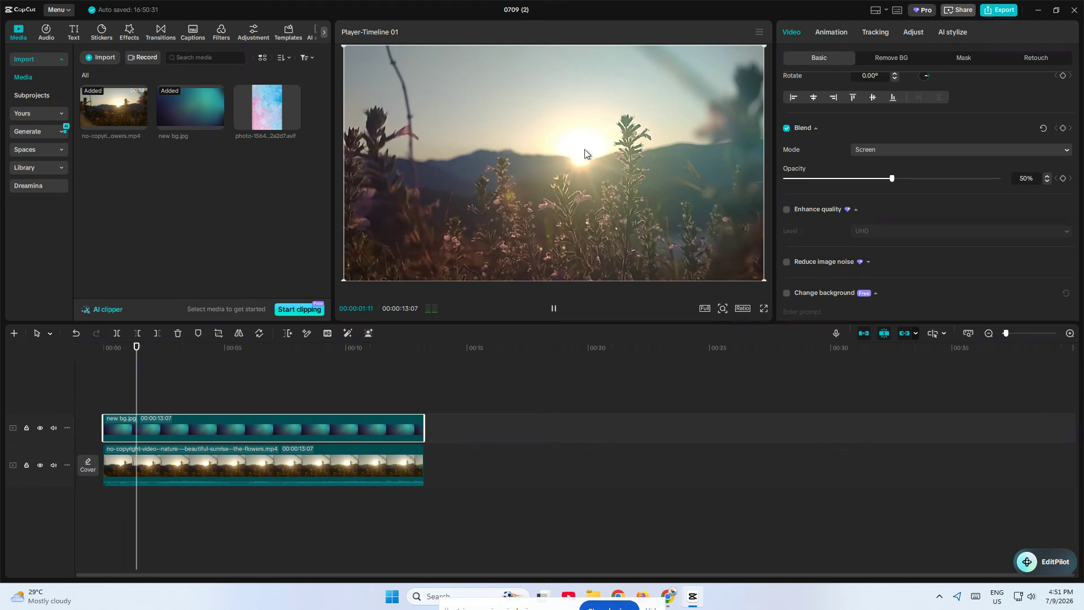